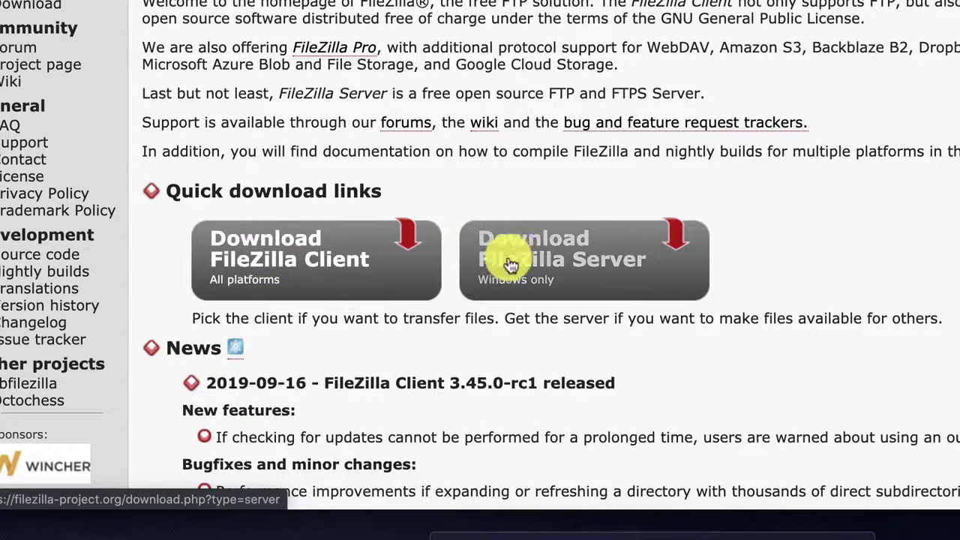
Download the free FileZilla_3.44.2.1_macosx-x86_sponsored-setup.dmg installer for Mac.
{"action": "left_click", "coordinate": [319, 262]}
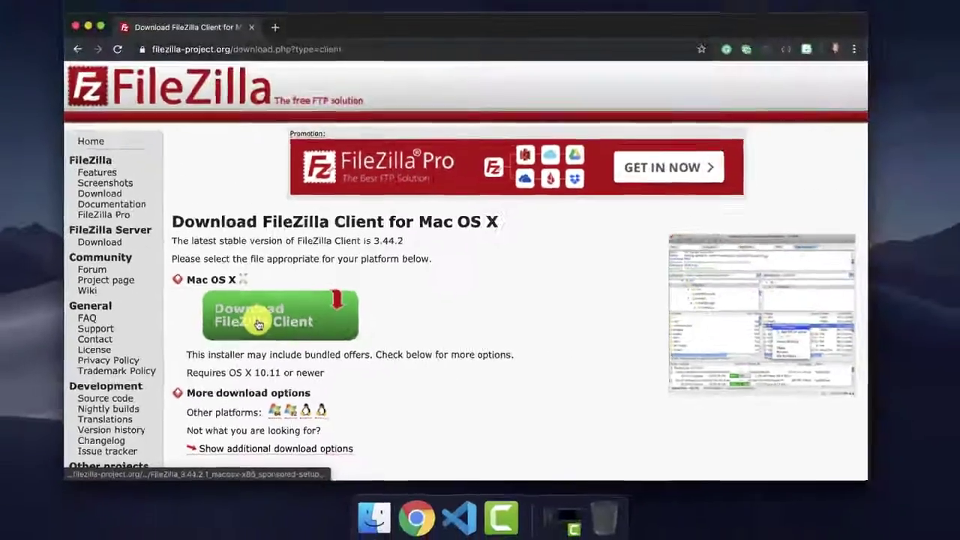
{"action": "left_click", "coordinate": [257, 324]}
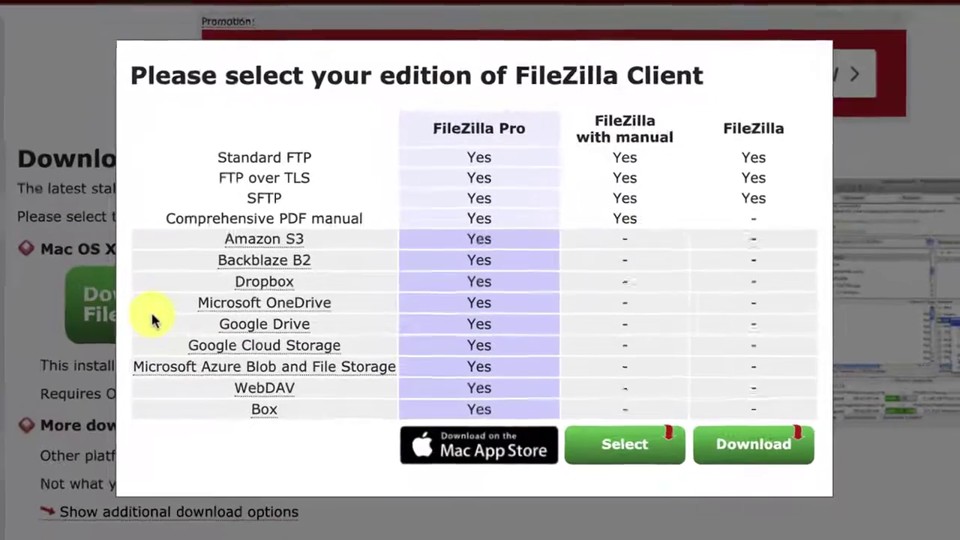
{"action": "mouse_move", "coordinate": [215, 302]}
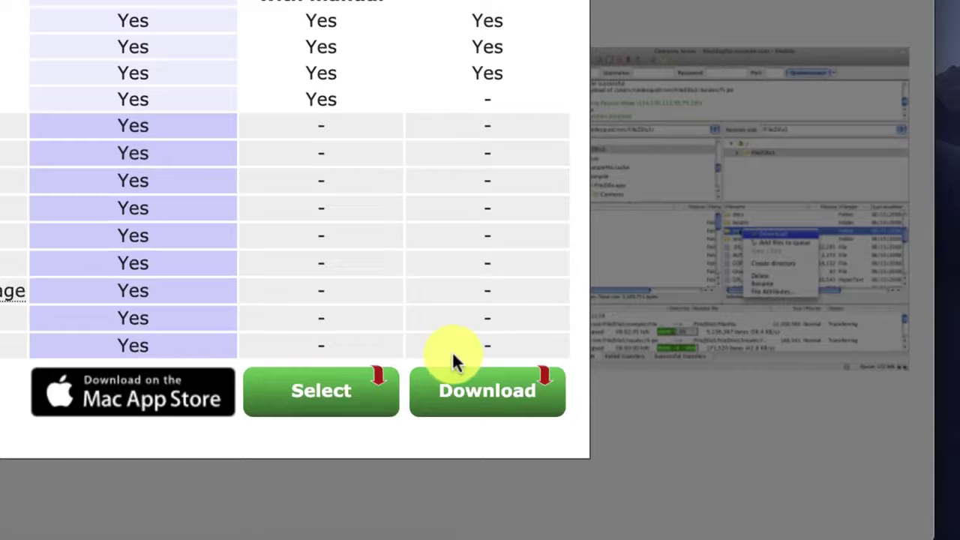
{"action": "left_click", "coordinate": [765, 451]}
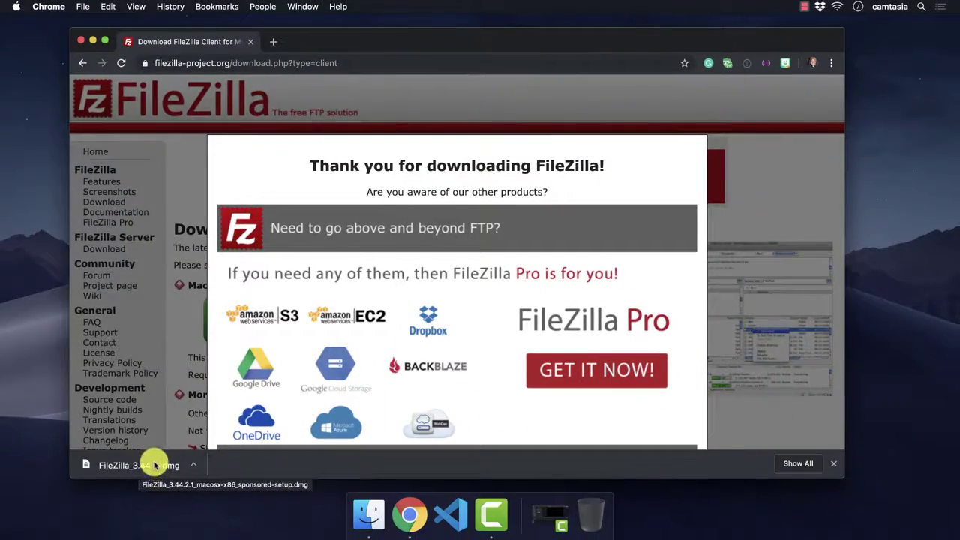
Open the downloaded FileZilla disk image and accept its GNU license agreement.
{"action": "left_click", "coordinate": [154, 466]}
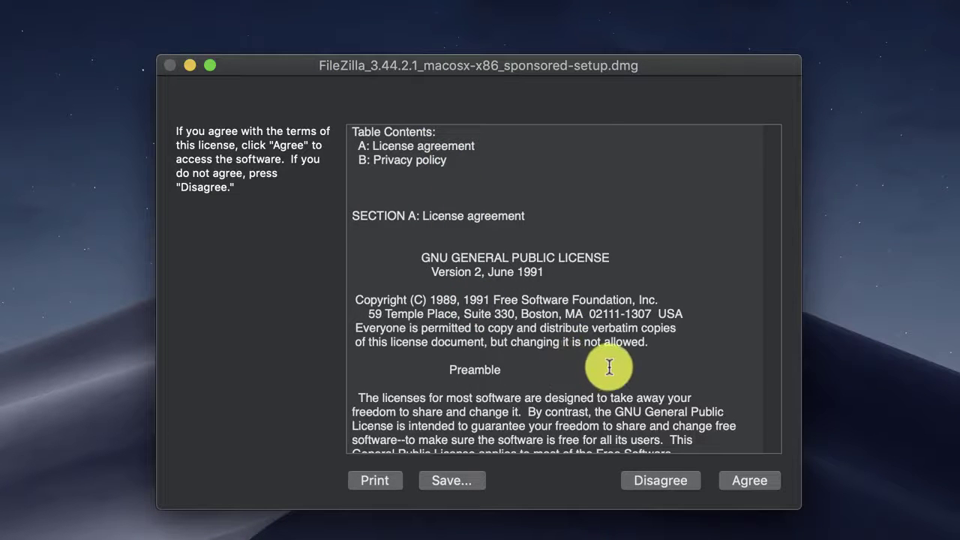
{"action": "scroll", "coordinate": [645, 393], "scroll_direction": "down", "scroll_amount": 10}
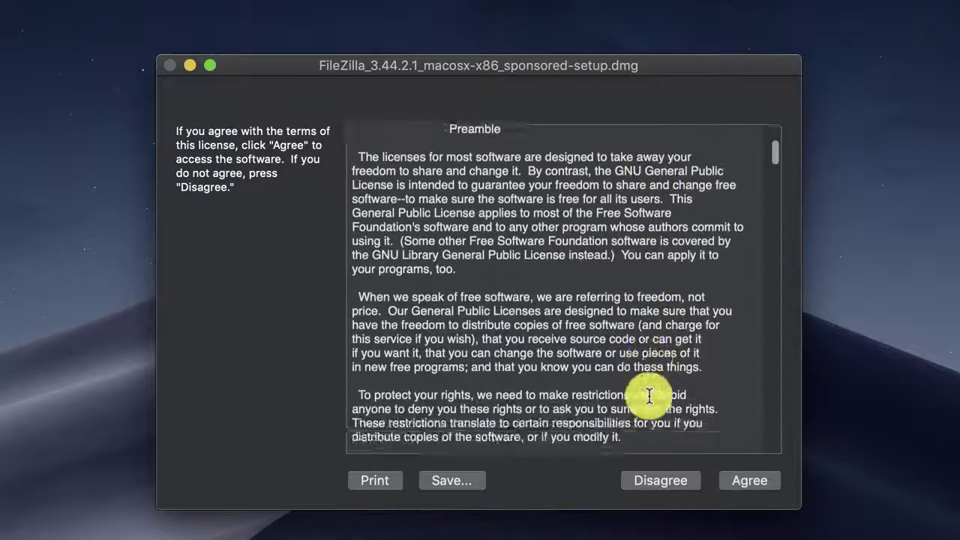
{"action": "scroll", "coordinate": [650, 396], "scroll_direction": "down", "scroll_amount": 15}
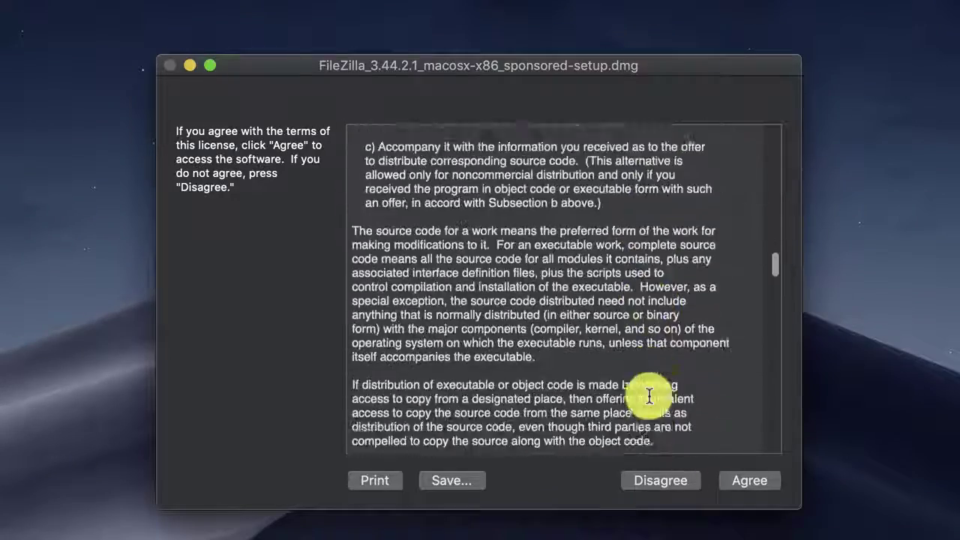
{"action": "scroll", "coordinate": [650, 396], "scroll_direction": "down", "scroll_amount": 20}
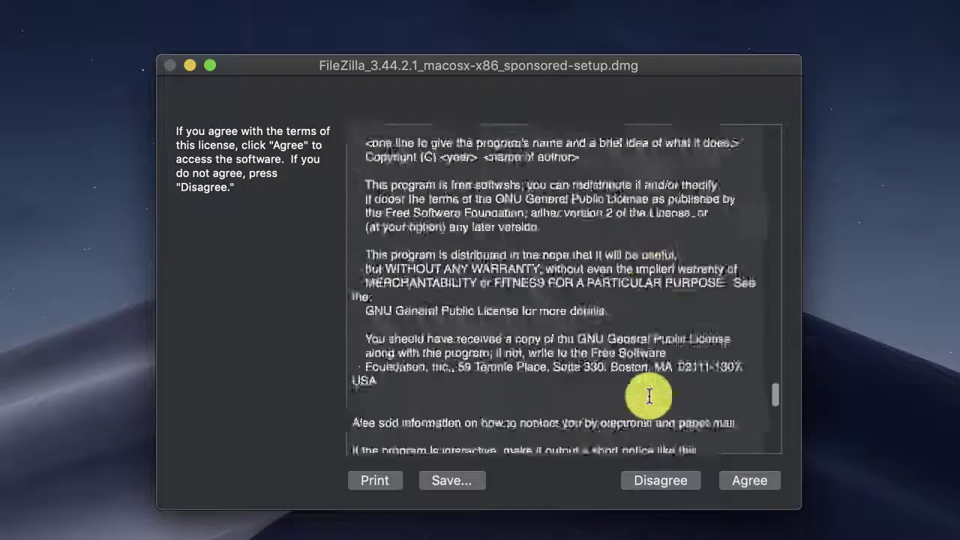
{"action": "scroll", "coordinate": [649, 396], "scroll_direction": "up", "scroll_amount": 20}
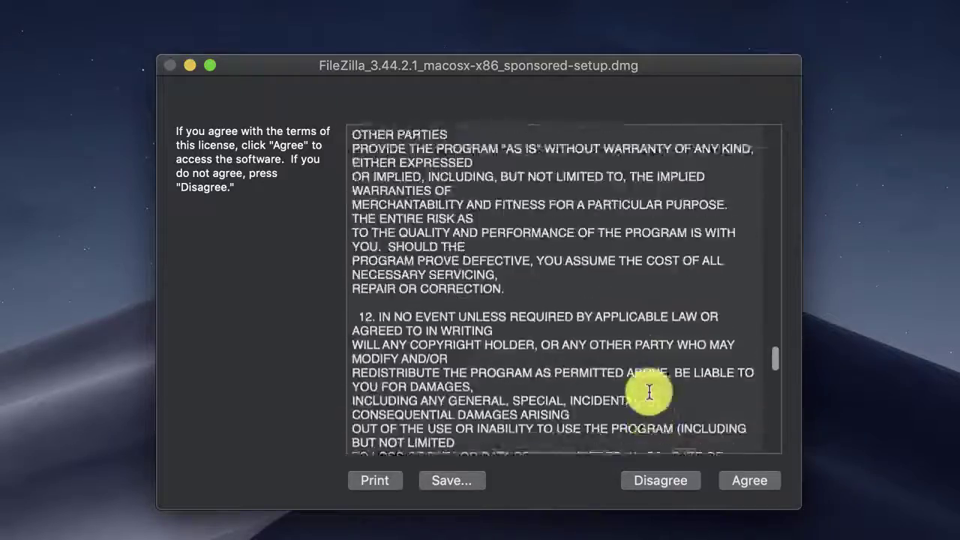
{"action": "scroll", "coordinate": [651, 389], "scroll_direction": "up", "scroll_amount": 20}
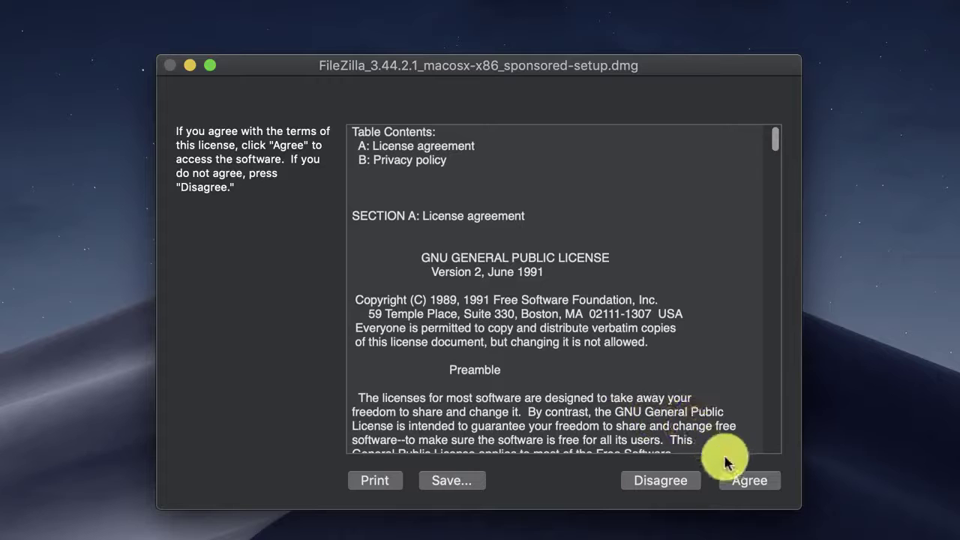
{"action": "left_click", "coordinate": [743, 480]}
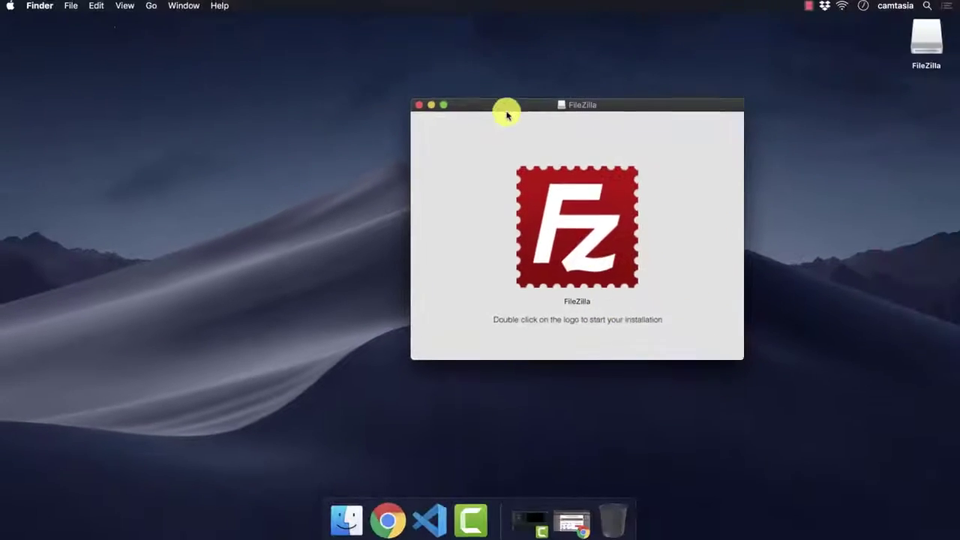
Launch the FileZilla installer from the disk image, confirming the internet-app security warning.
{"action": "left_click_drag", "start_coordinate": [507, 114], "coordinate": [371, 108]}
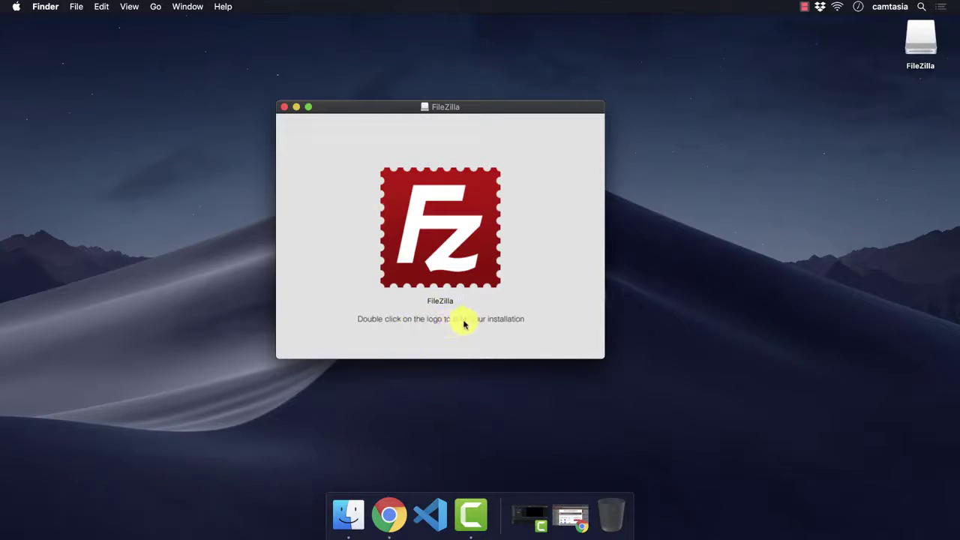
{"action": "double_click", "coordinate": [441, 246]}
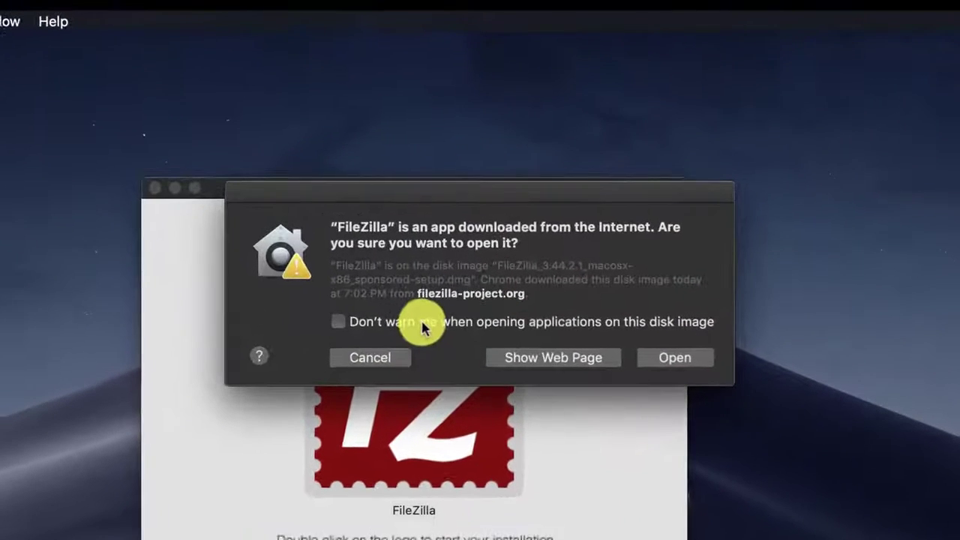
{"action": "left_click", "coordinate": [436, 237]}
{"action": "left_click", "coordinate": [437, 237]}
{"action": "left_click", "coordinate": [642, 355]}
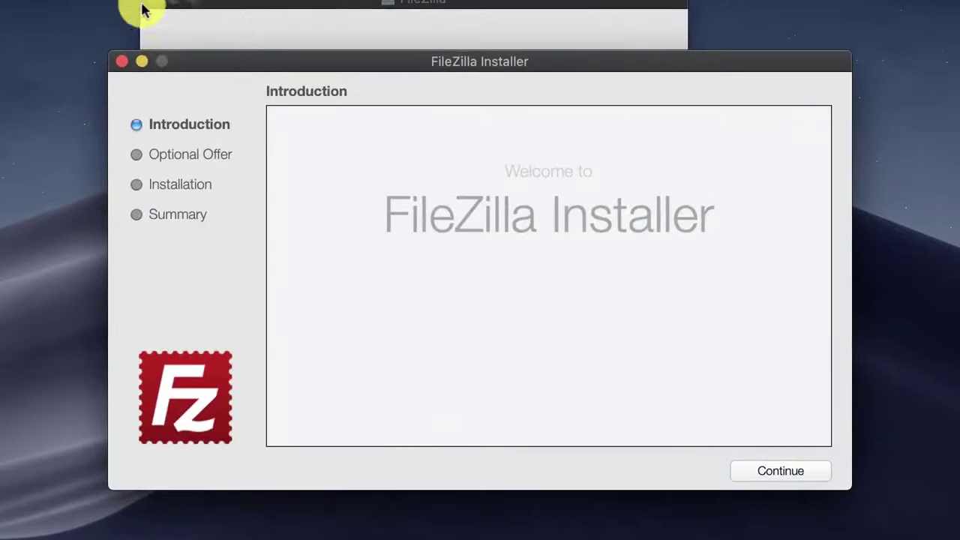
Close the disk image window and continue through the installer to its successful-install Summary.
{"action": "left_click", "coordinate": [155, 2]}
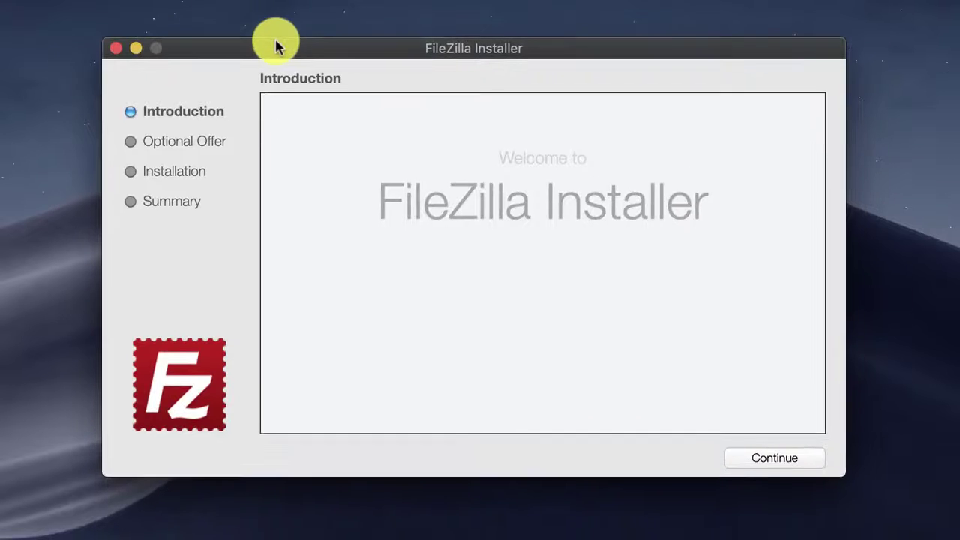
{"action": "left_click", "coordinate": [772, 461]}
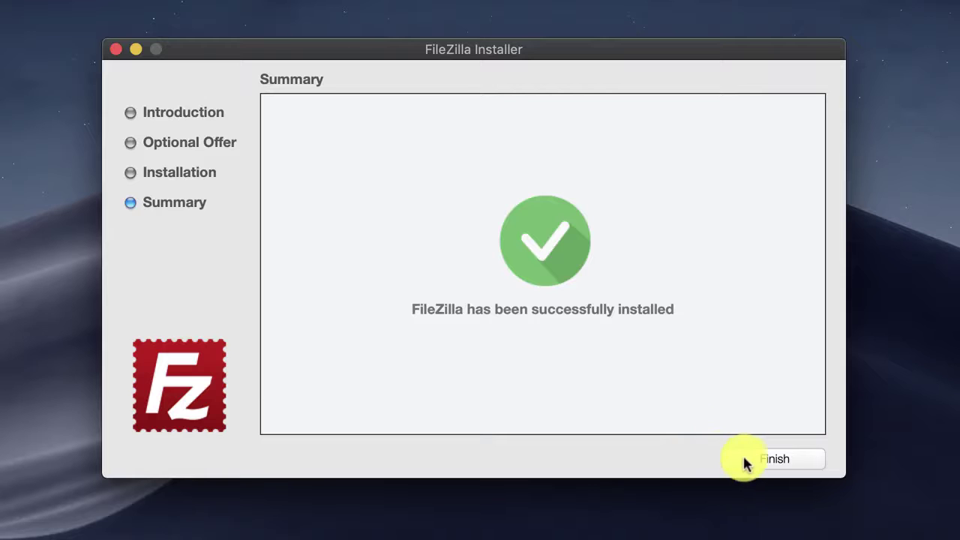
{"action": "left_click", "coordinate": [769, 459]}
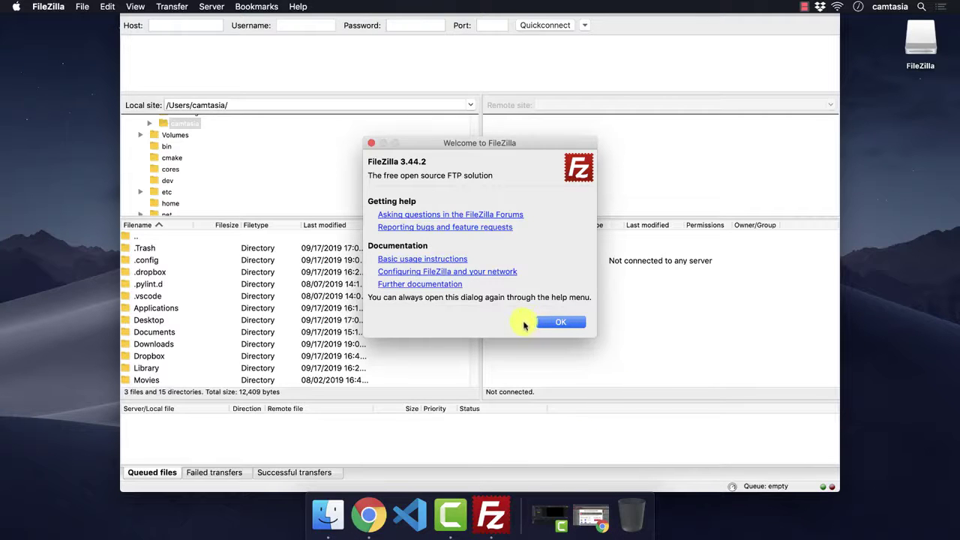
Dismiss the welcome message and show the root folder in the local site tree.
{"action": "left_click", "coordinate": [549, 322]}
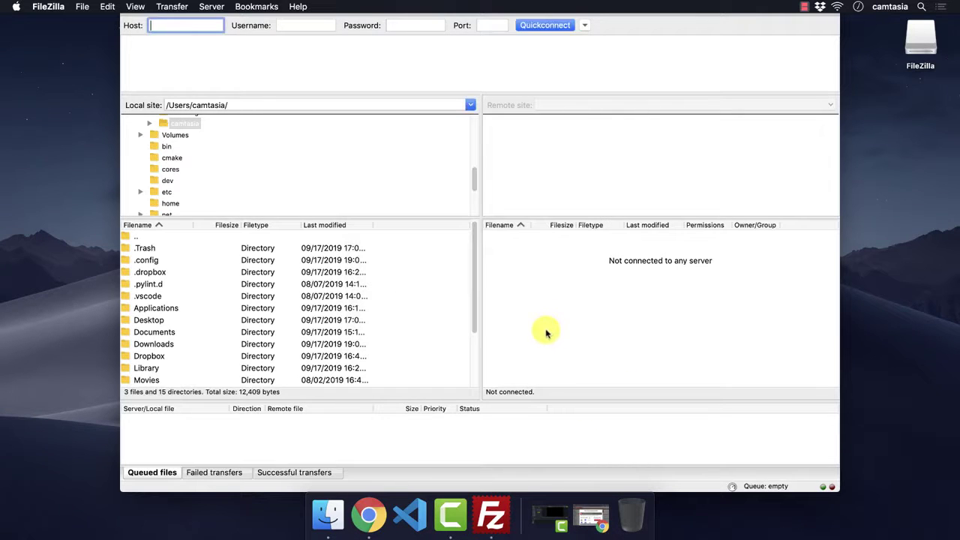
{"action": "left_click", "coordinate": [627, 36]}
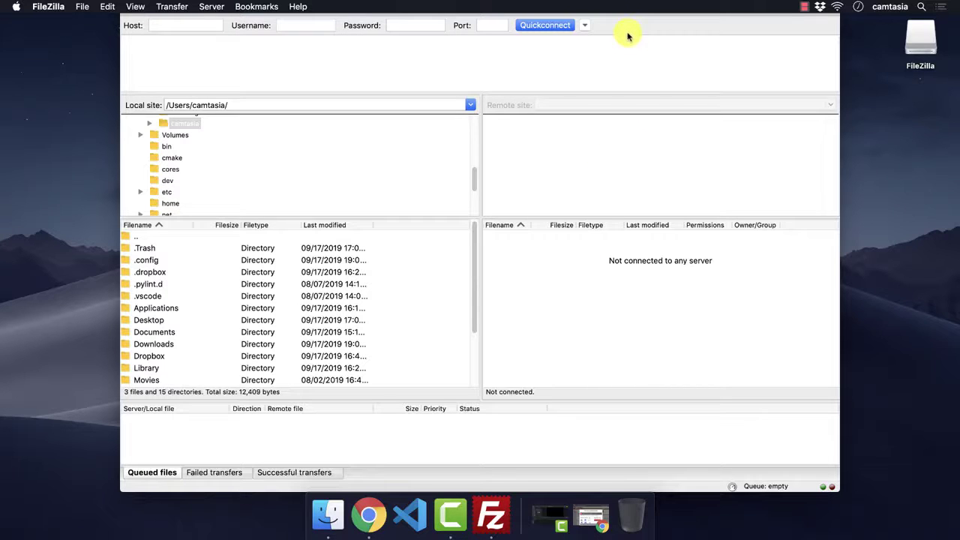
{"action": "scroll", "coordinate": [199, 152], "scroll_direction": "up", "scroll_amount": 3}
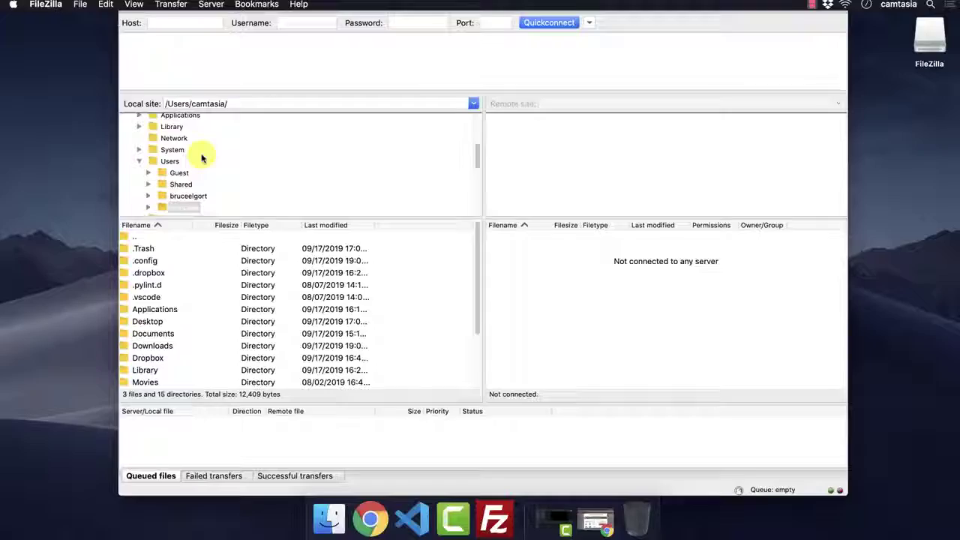
{"action": "scroll", "coordinate": [201, 158], "scroll_direction": "up", "scroll_amount": 3}
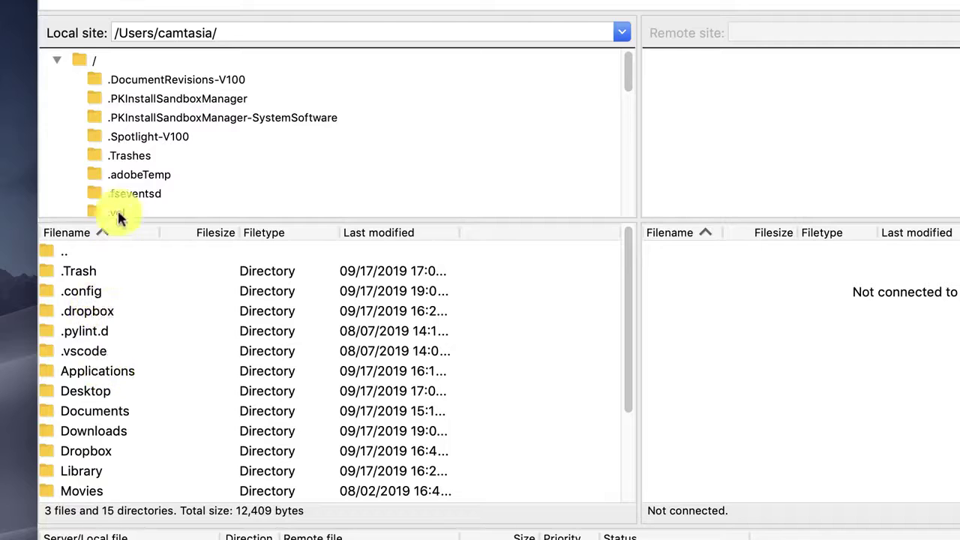
{"action": "left_click", "coordinate": [56, 58]}
{"action": "left_click", "coordinate": [56, 59]}
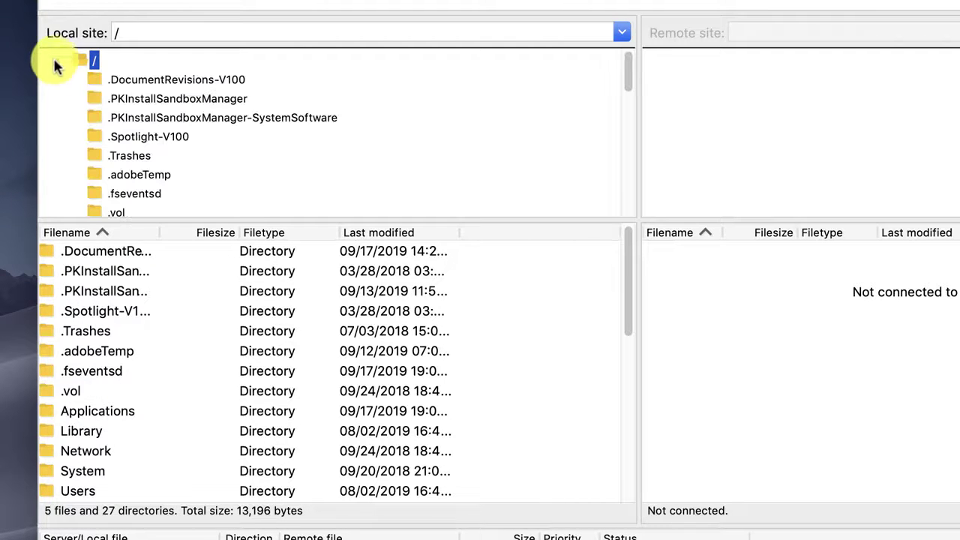
Browse through the home folder to make /Users/camtasia/Desktop/ the local site.
{"action": "scroll", "coordinate": [116, 132], "scroll_direction": "down", "scroll_amount": 8}
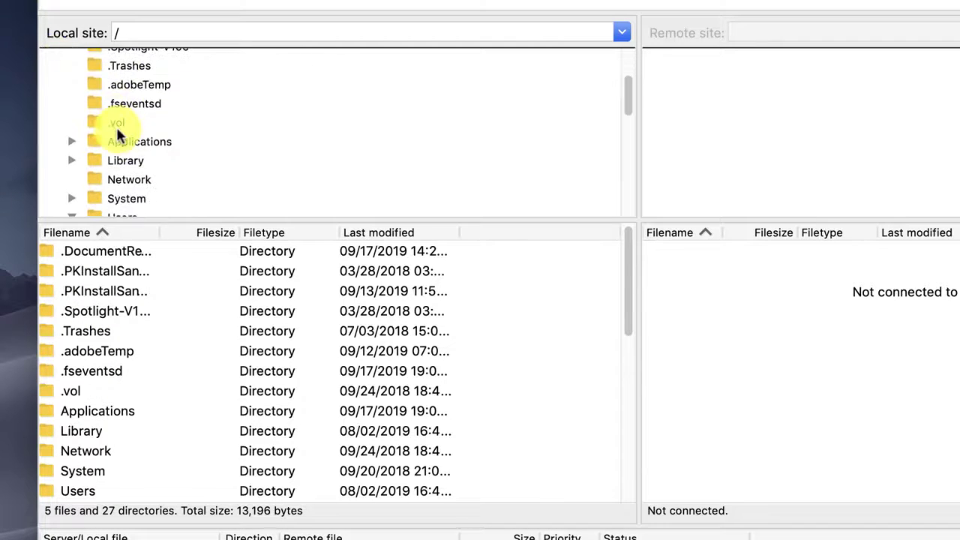
{"action": "scroll", "coordinate": [114, 135], "scroll_direction": "down", "scroll_amount": 3}
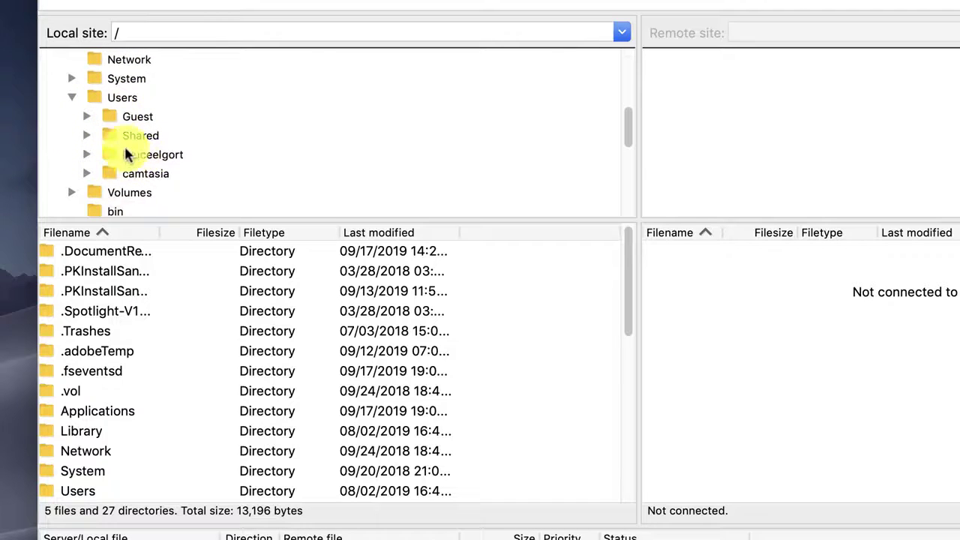
{"action": "left_click", "coordinate": [116, 173]}
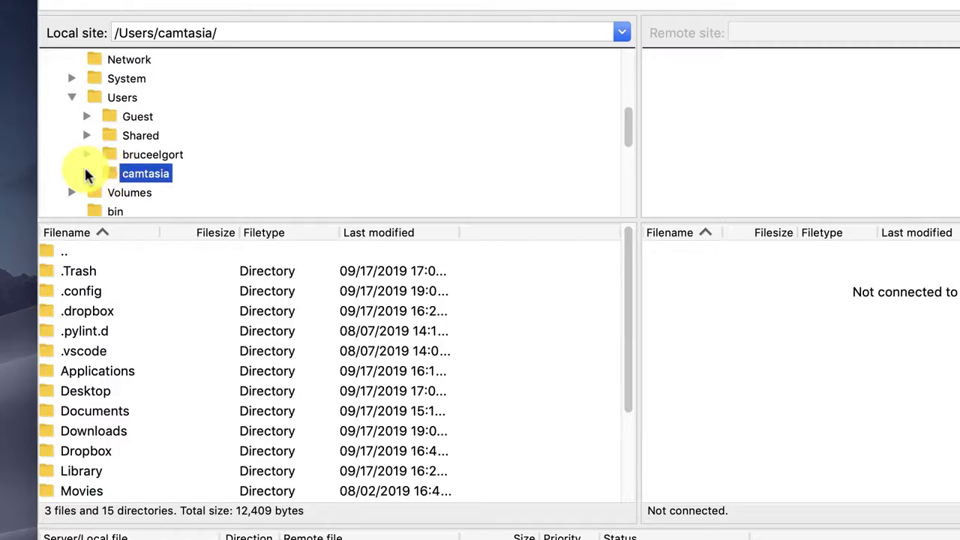
{"action": "left_click", "coordinate": [86, 173]}
{"action": "scroll", "coordinate": [132, 178], "scroll_direction": "down", "scroll_amount": 2}
{"action": "scroll", "coordinate": [127, 176], "scroll_direction": "down", "scroll_amount": 5}
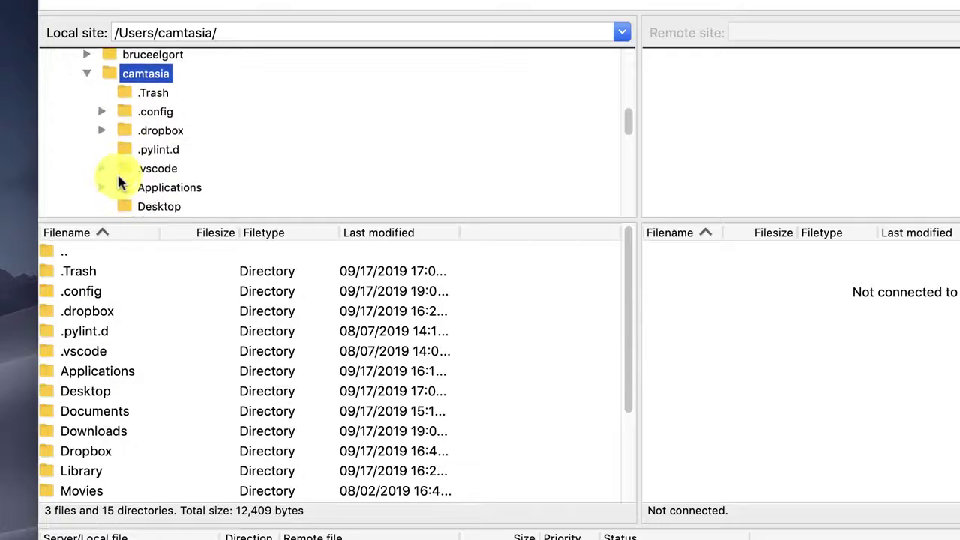
{"action": "left_click", "coordinate": [126, 178]}
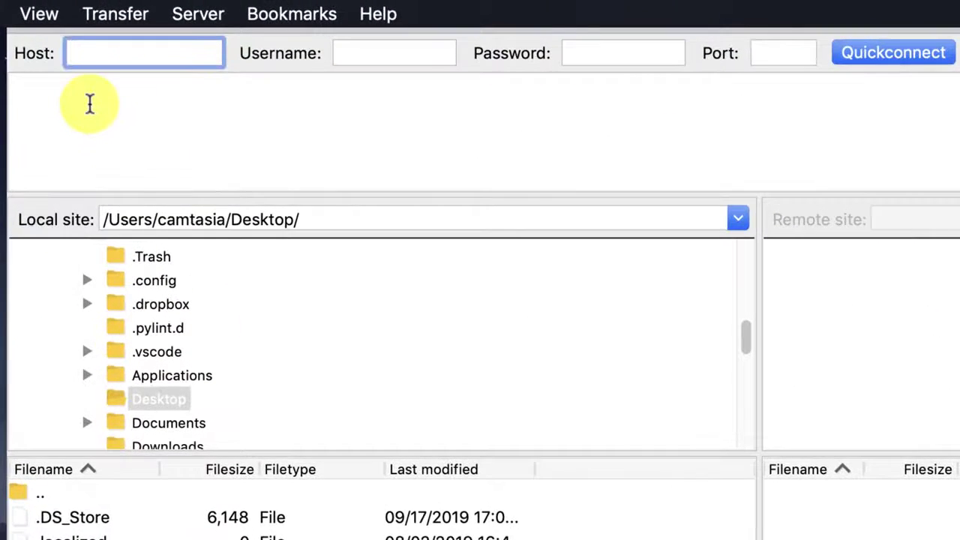
Enter host ctec.clark.edu, the account username and password, then move to the Port field for 22.
{"action": "type", "text": "ct"}
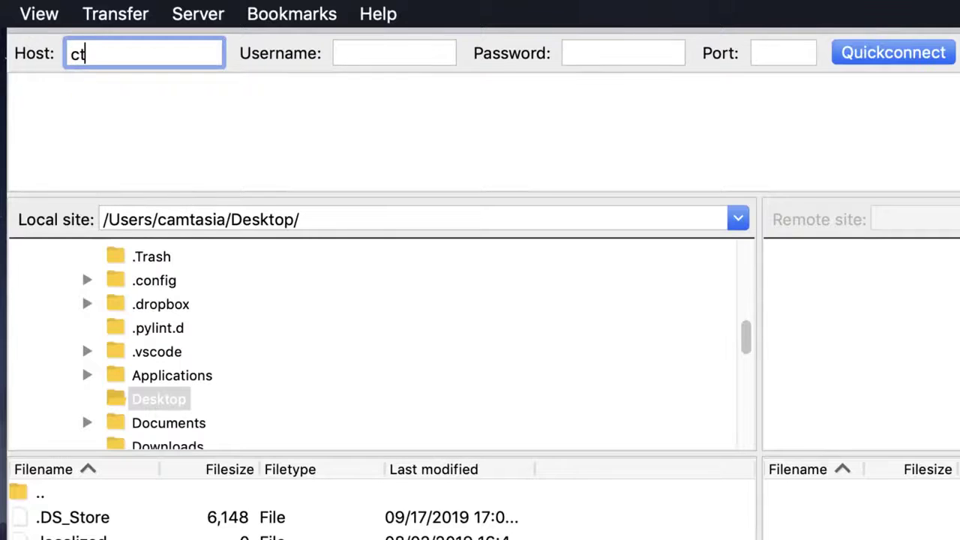
{"action": "type", "text": "ec.clark.edu"}
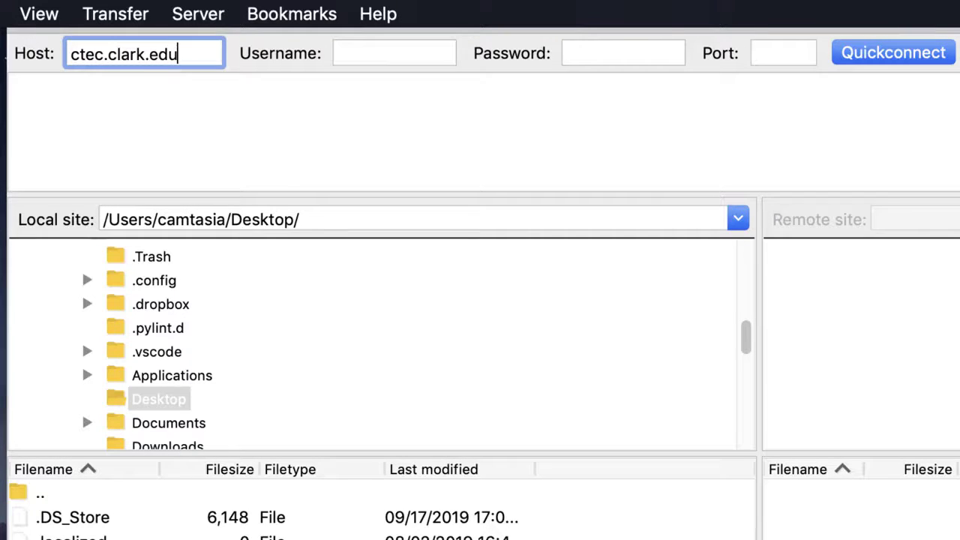
{"action": "key", "text": "Tab"}
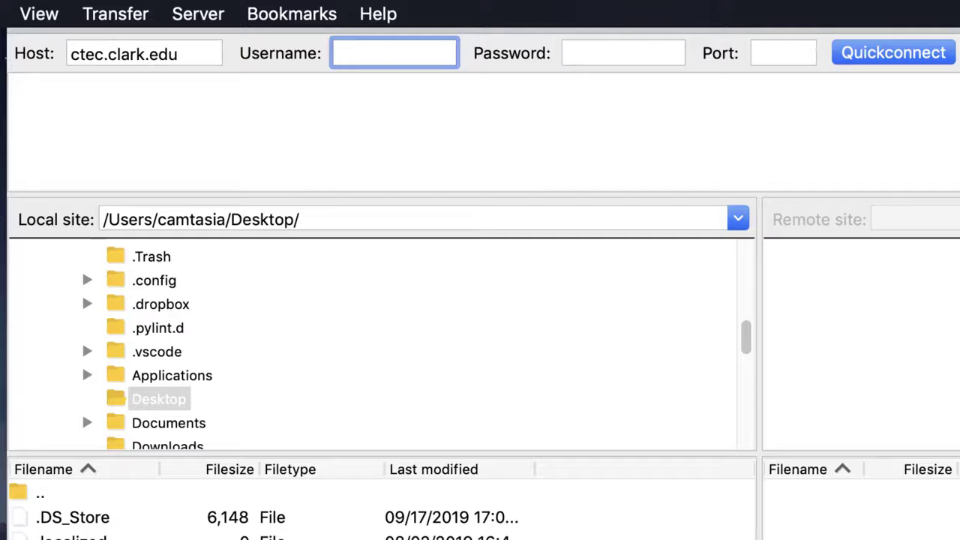
{"action": "type", "text": "belgort"}
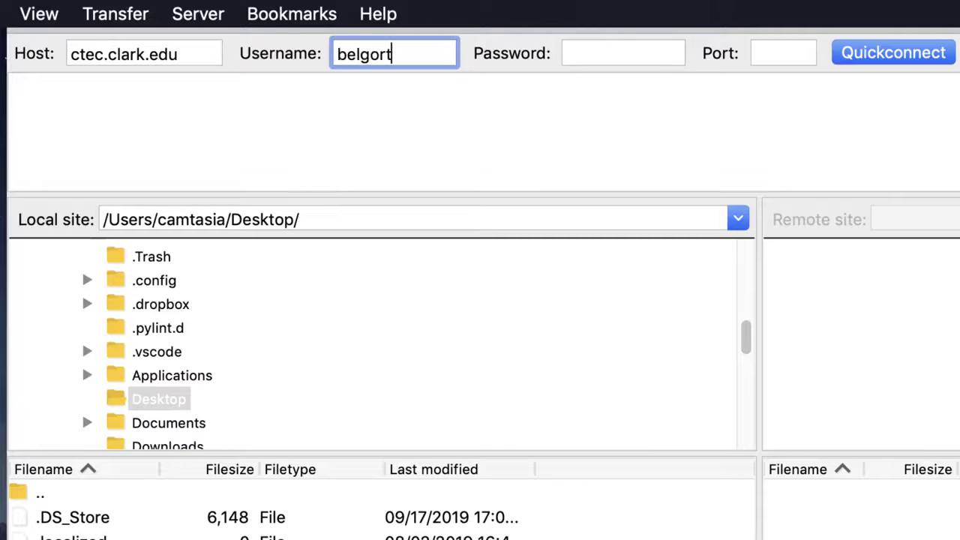
{"action": "key", "text": "Tab"}
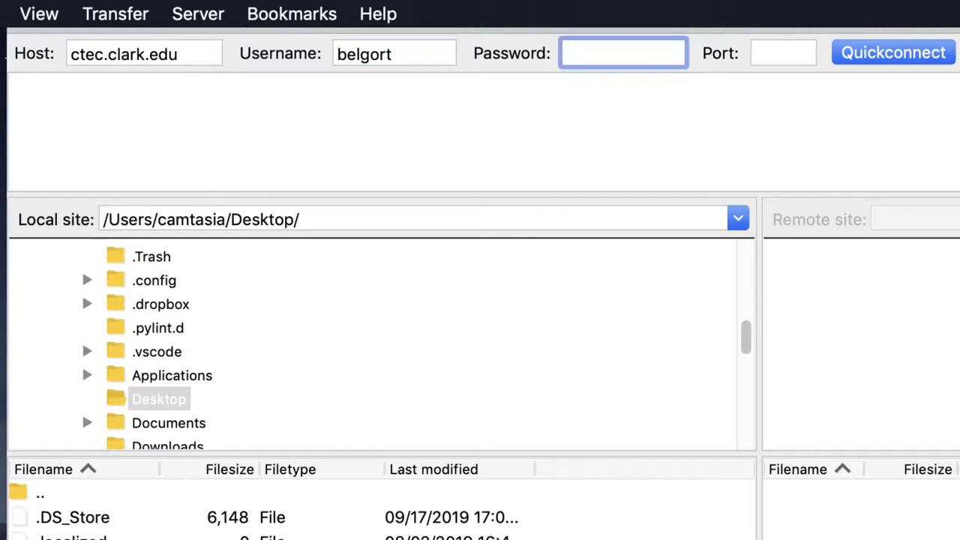
{"action": "key", "text": "Caps_Lock"}
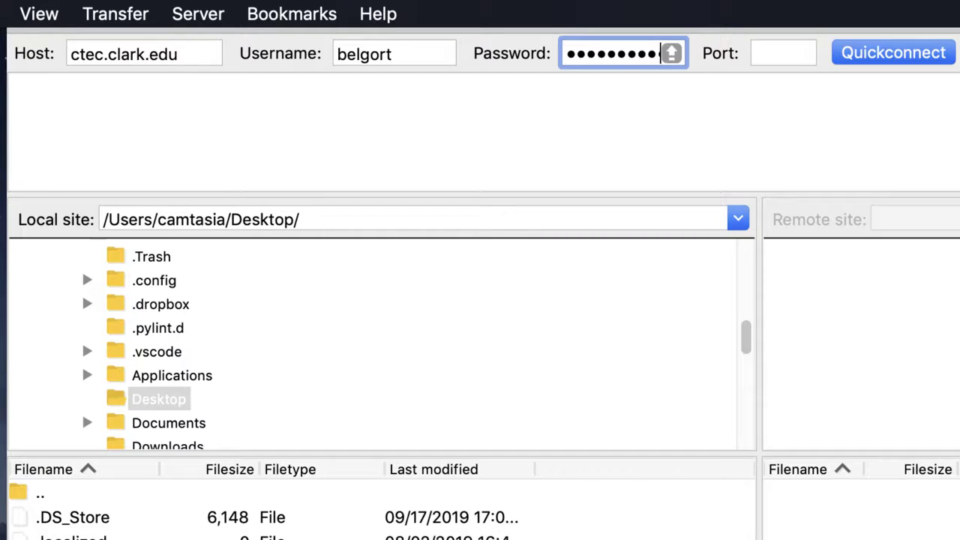
{"action": "type", "text": "•"}
{"action": "key", "text": "Caps_Lock"}
{"action": "type", "text": "•"}
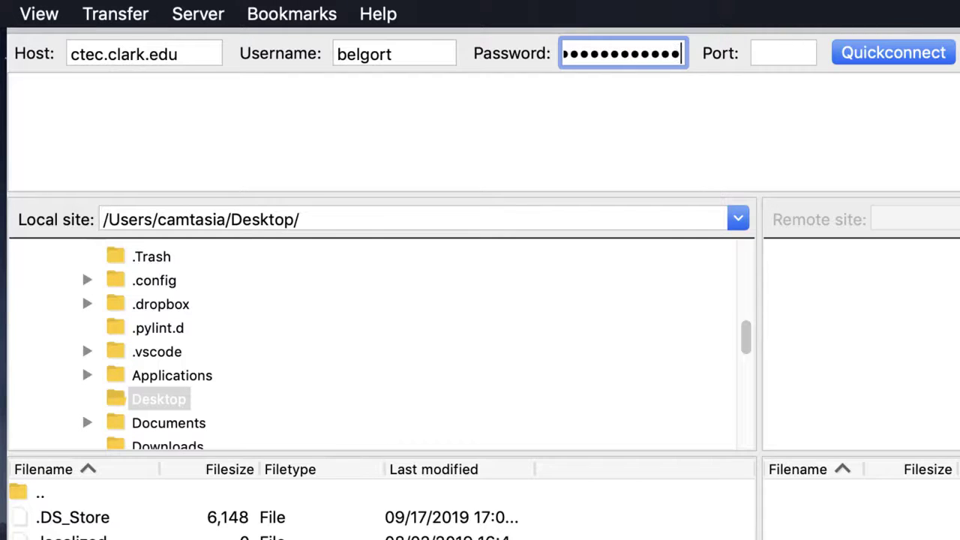
{"action": "key", "text": "Tab"}
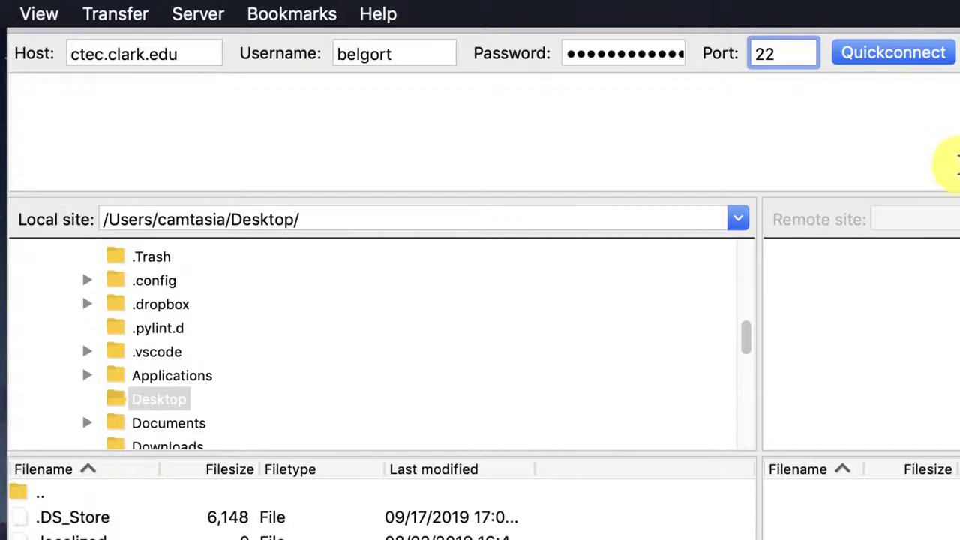
Quickconnect without saving passwords, always trusting the server's host key.
{"action": "left_click", "coordinate": [888, 60]}
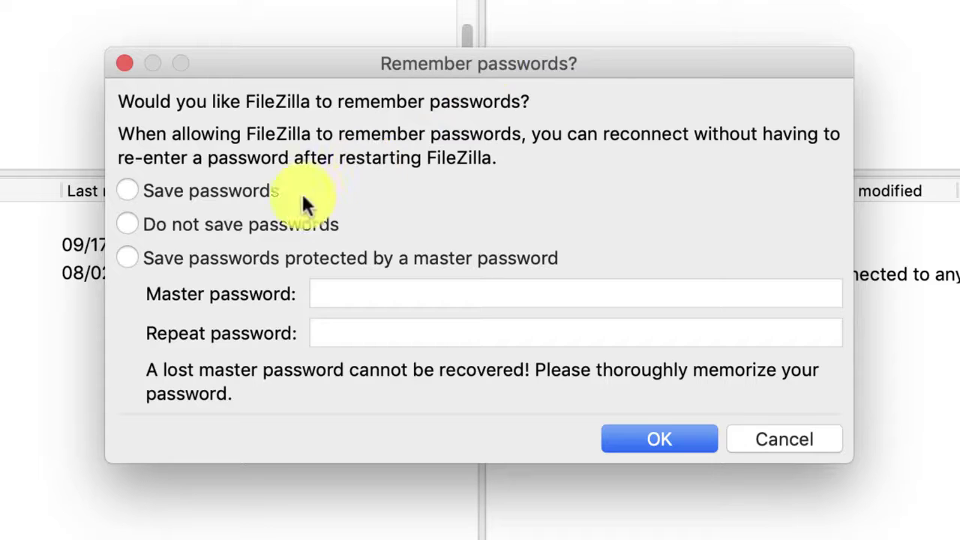
{"action": "left_click", "coordinate": [258, 225]}
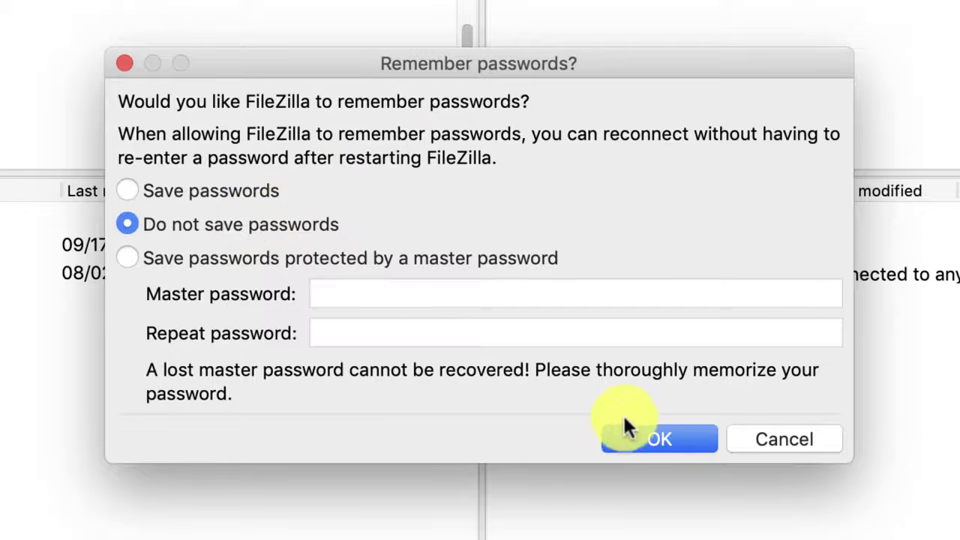
{"action": "left_click", "coordinate": [651, 439]}
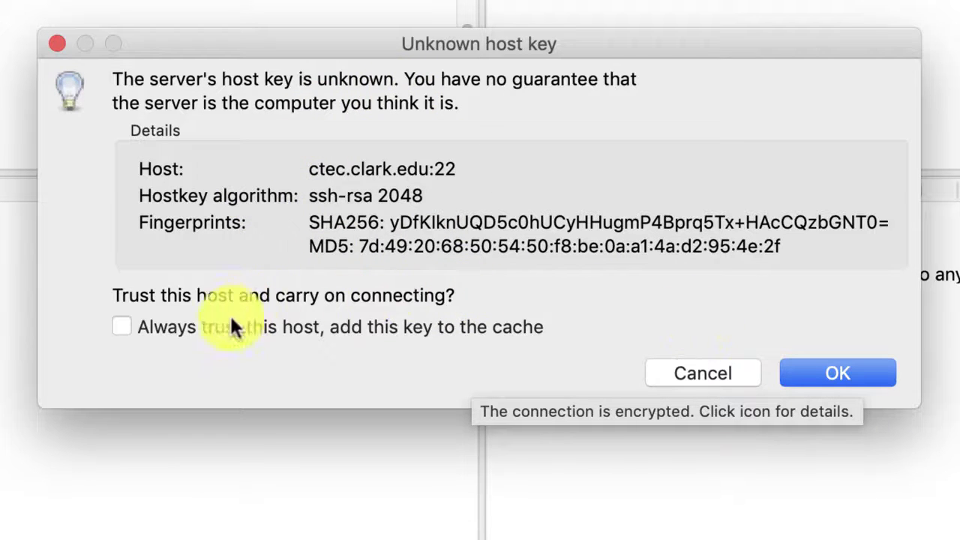
{"action": "left_click", "coordinate": [216, 334]}
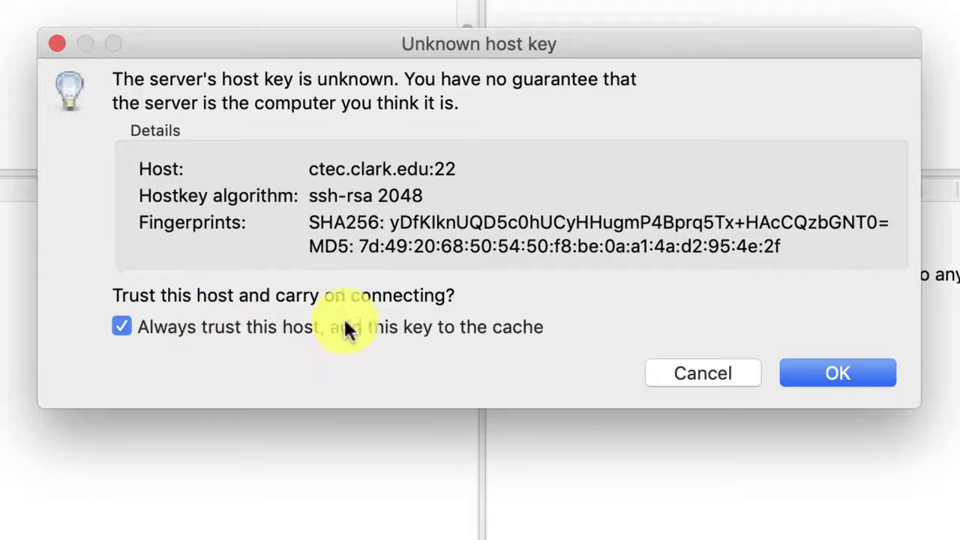
{"action": "left_click", "coordinate": [829, 372]}
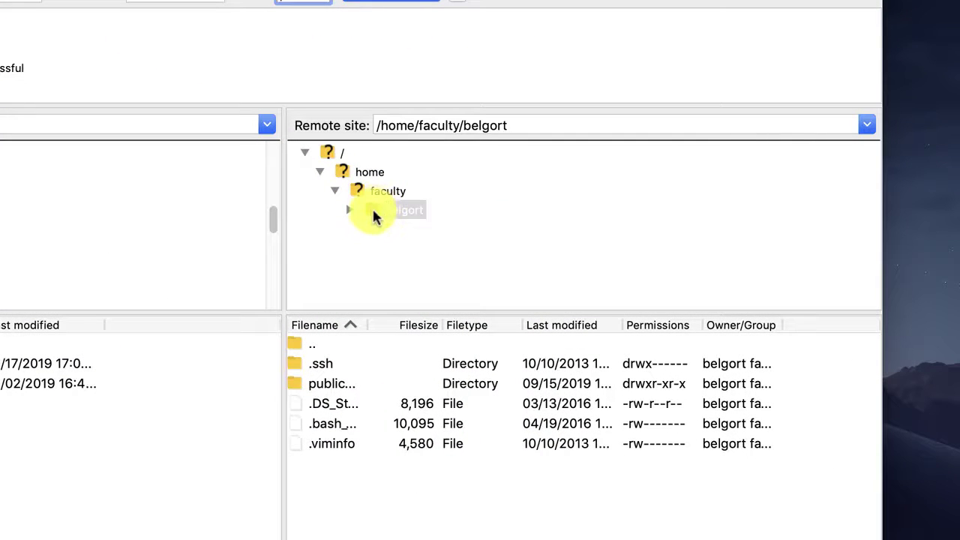
Expand the remote home folder, open public_html, and scroll through its listed files.
{"action": "left_click", "coordinate": [350, 210]}
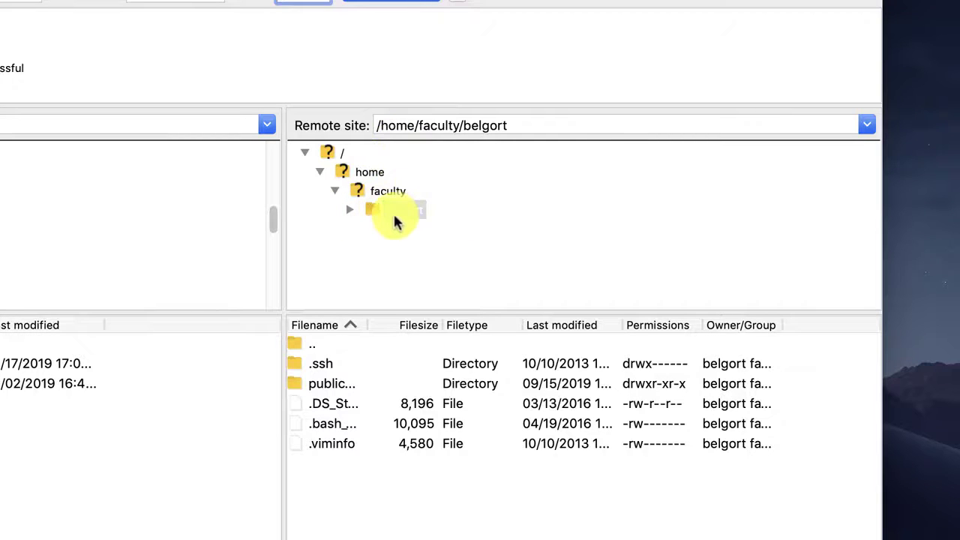
{"action": "left_click", "coordinate": [349, 210]}
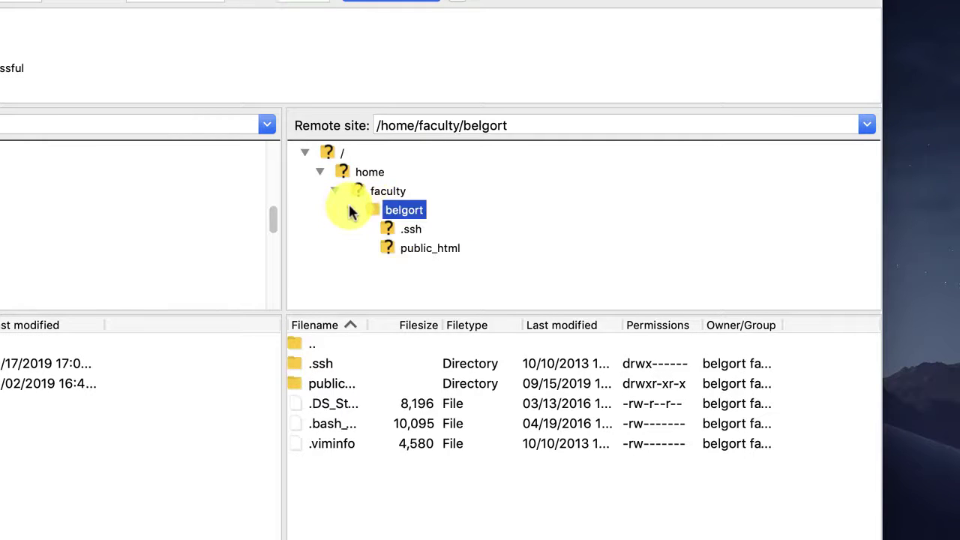
{"action": "left_click", "coordinate": [409, 249]}
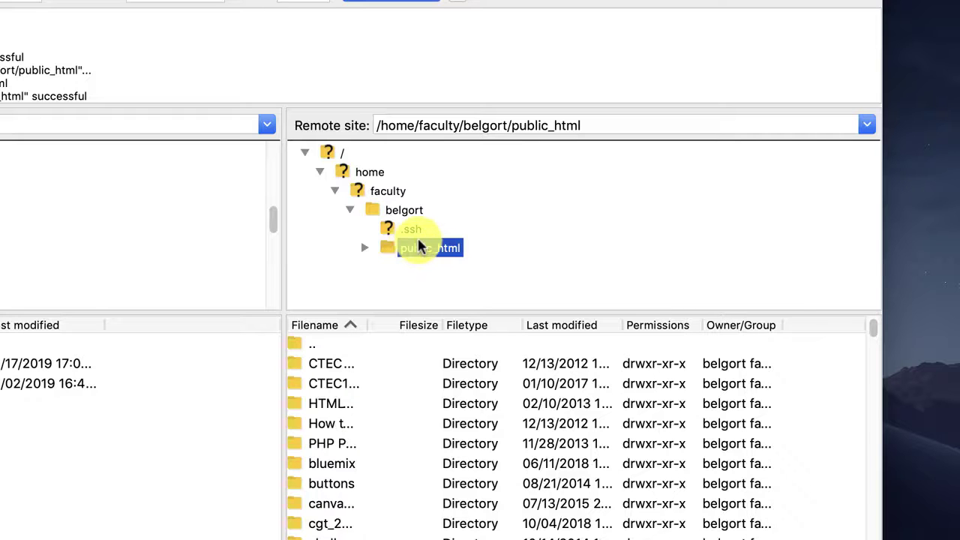
{"action": "scroll", "coordinate": [392, 396], "scroll_direction": "down", "scroll_amount": 15}
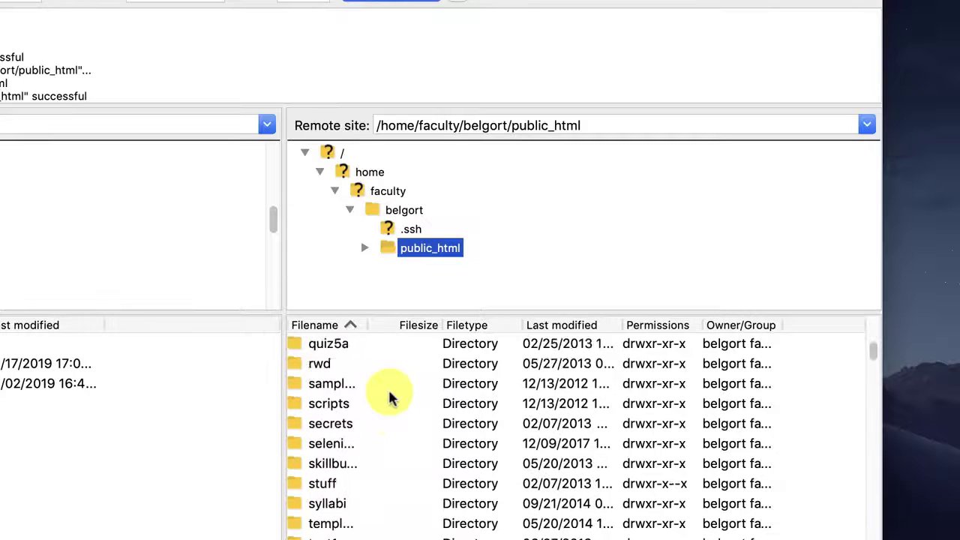
{"action": "scroll", "coordinate": [390, 398], "scroll_direction": "down", "scroll_amount": 20}
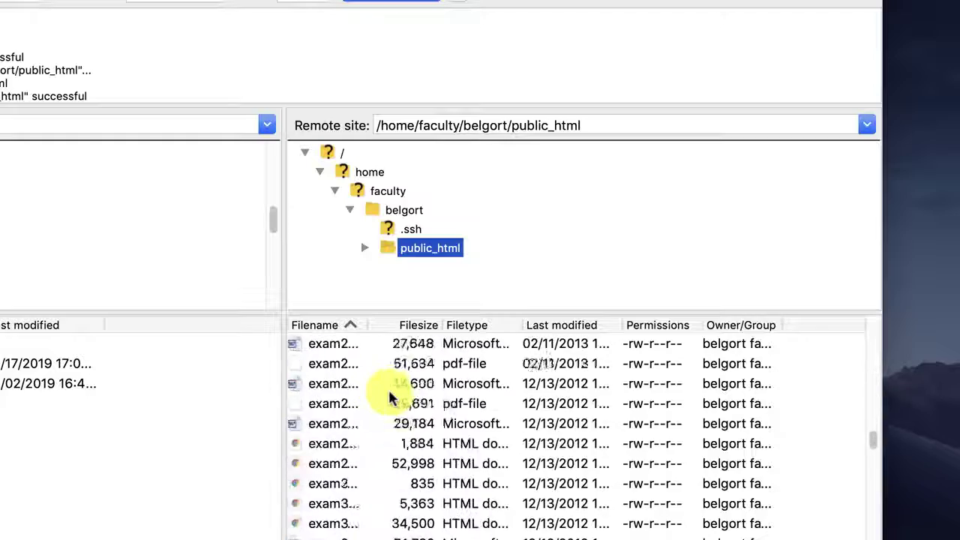
{"action": "scroll", "coordinate": [390, 398], "scroll_direction": "up", "scroll_amount": 20}
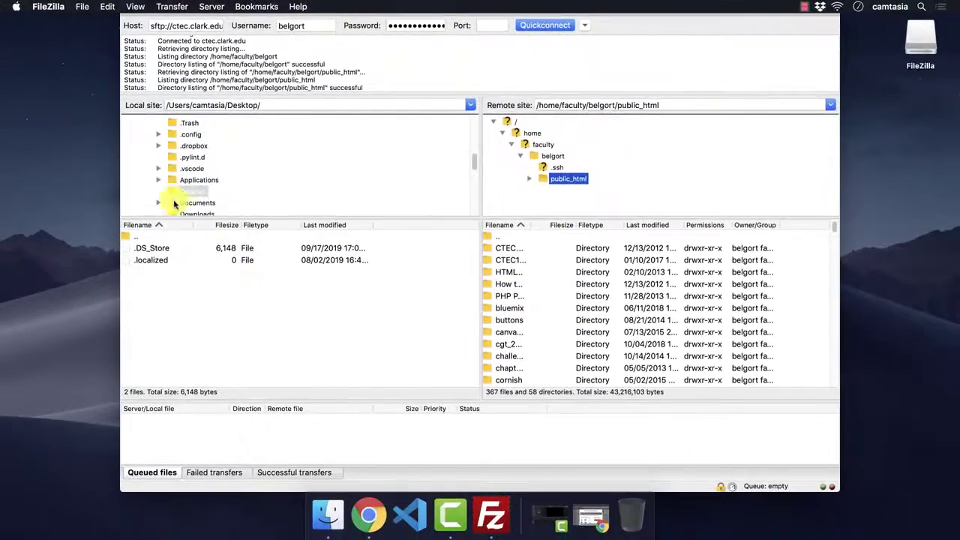
{"action": "left_click", "coordinate": [167, 193]}
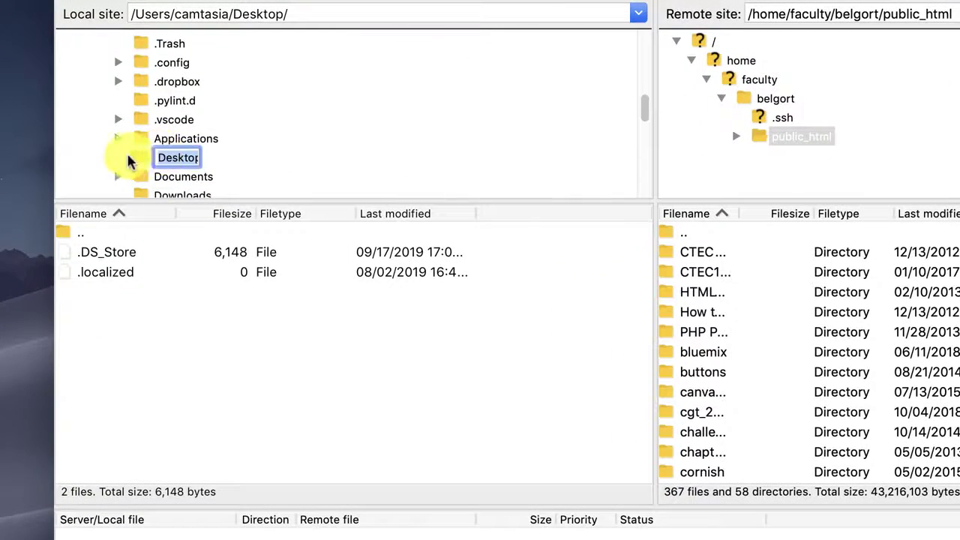
{"action": "left_click", "coordinate": [135, 160]}
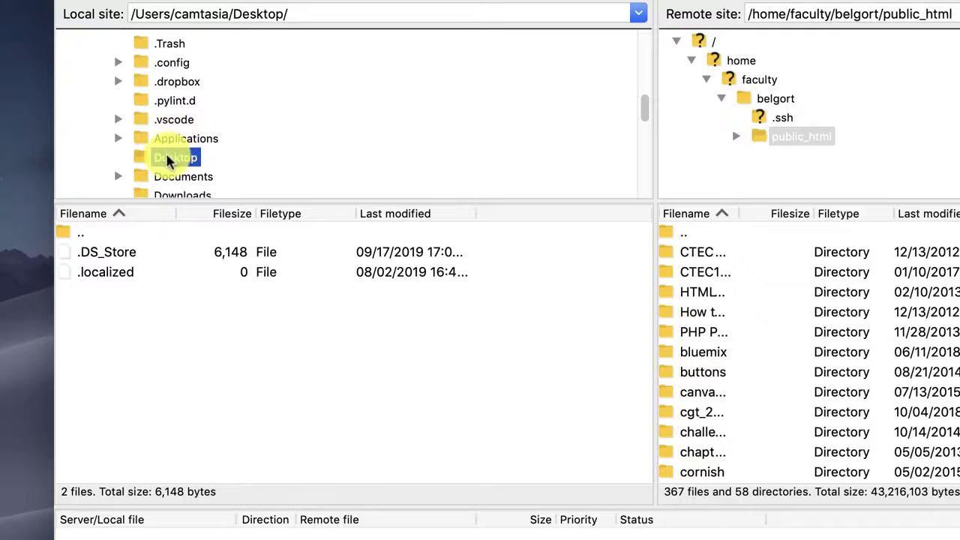
{"action": "left_click", "coordinate": [116, 338]}
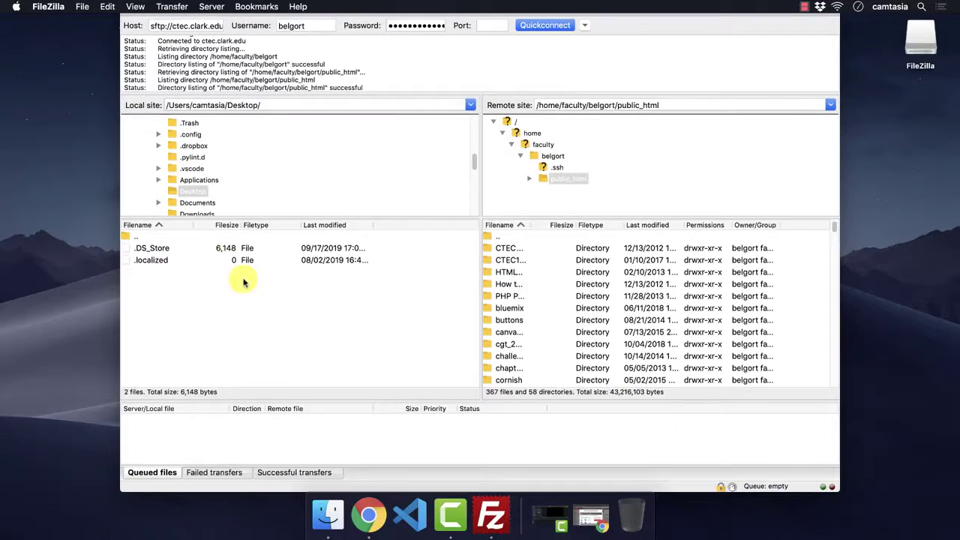
{"action": "left_click", "coordinate": [568, 179]}
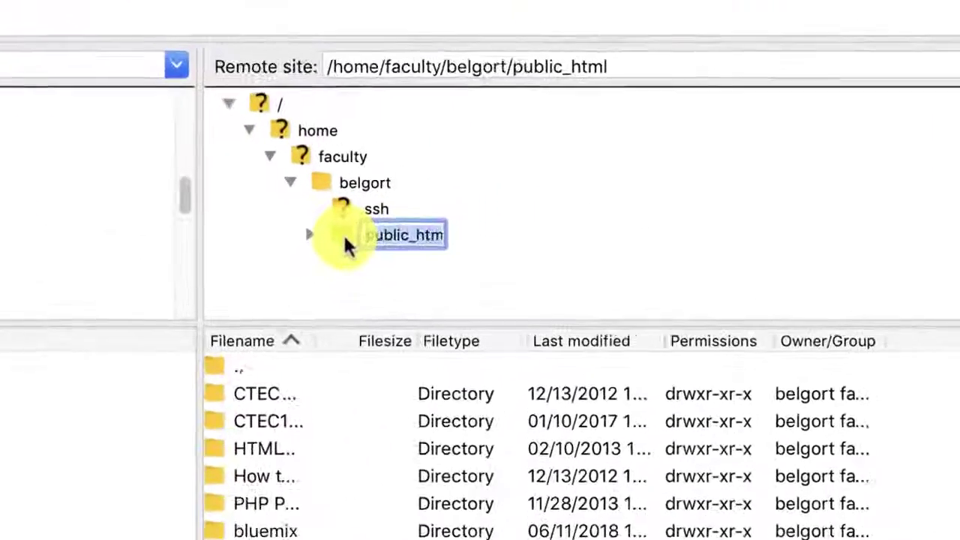
Cancel the rename and expand public_html in the remote tree to show its subfolders.
{"action": "left_click", "coordinate": [545, 181]}
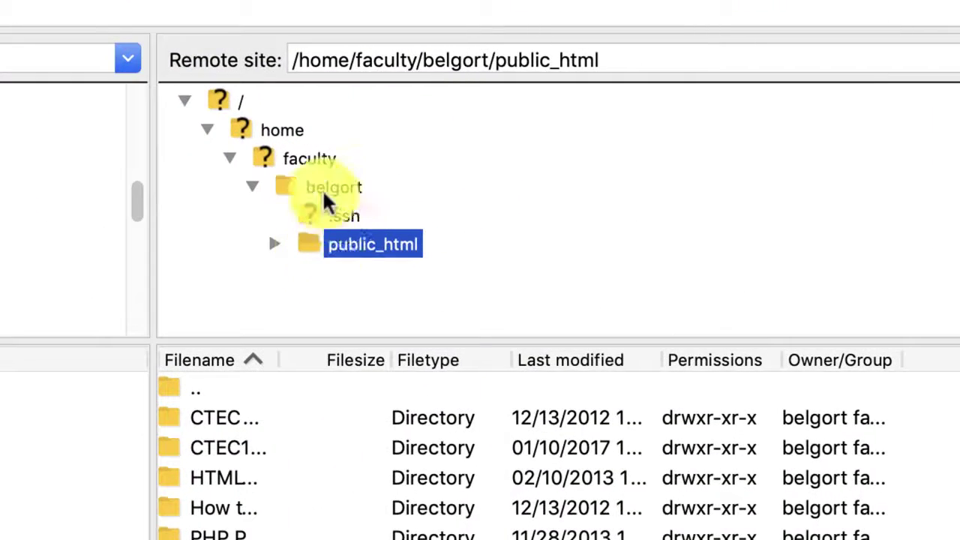
{"action": "double_click", "coordinate": [343, 243]}
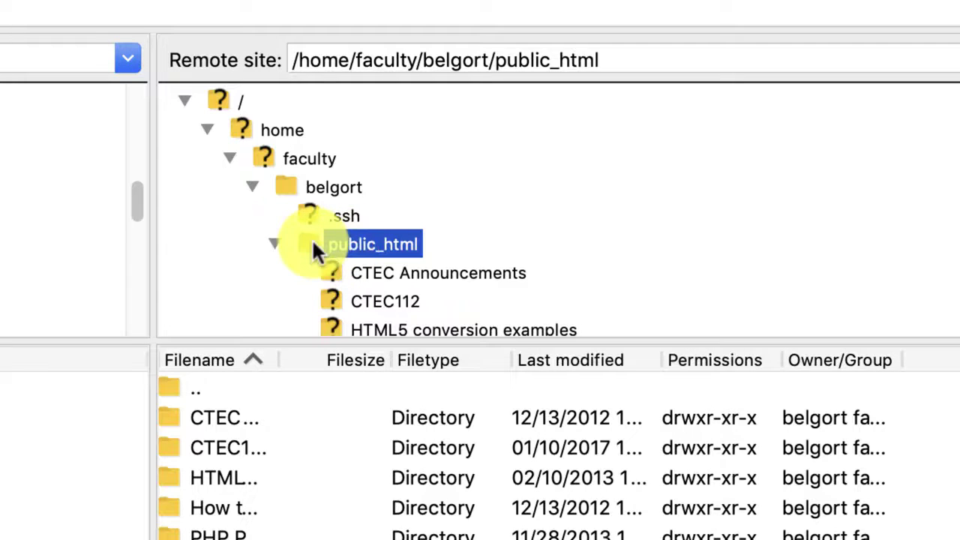
{"action": "left_click", "coordinate": [278, 243]}
{"action": "left_click", "coordinate": [277, 243]}
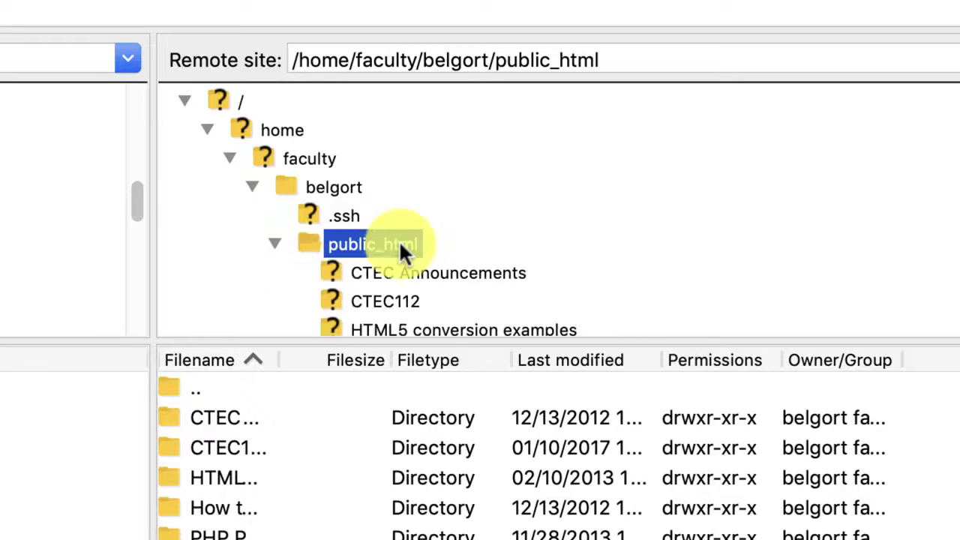
{"action": "scroll", "coordinate": [379, 255], "scroll_direction": "down", "scroll_amount": 3}
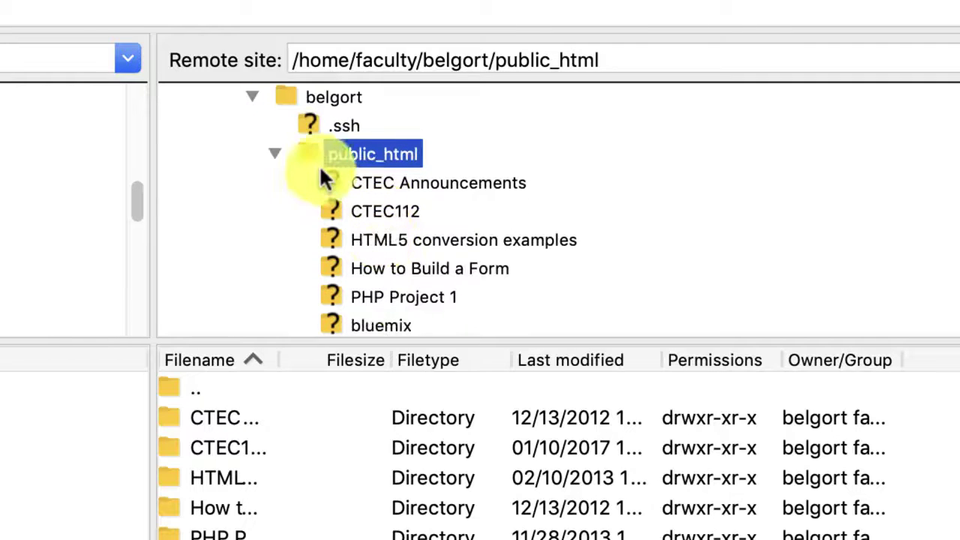
{"action": "left_click", "coordinate": [275, 154]}
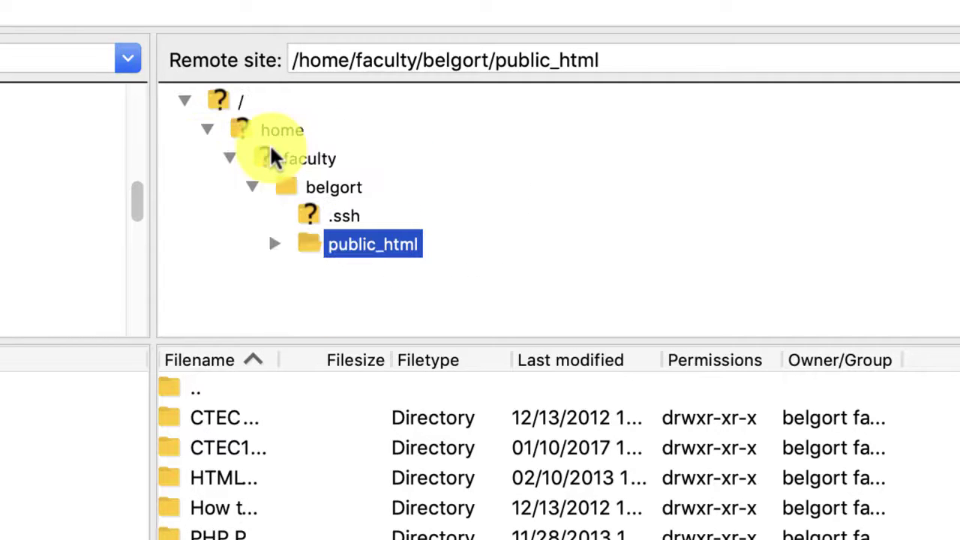
{"action": "left_click", "coordinate": [275, 244]}
Bring up public_html's context menu and dismiss it without choosing an action.
{"action": "scroll", "coordinate": [257, 219], "scroll_direction": "down", "scroll_amount": 2}
{"action": "scroll", "coordinate": [257, 233], "scroll_direction": "down", "scroll_amount": 1}
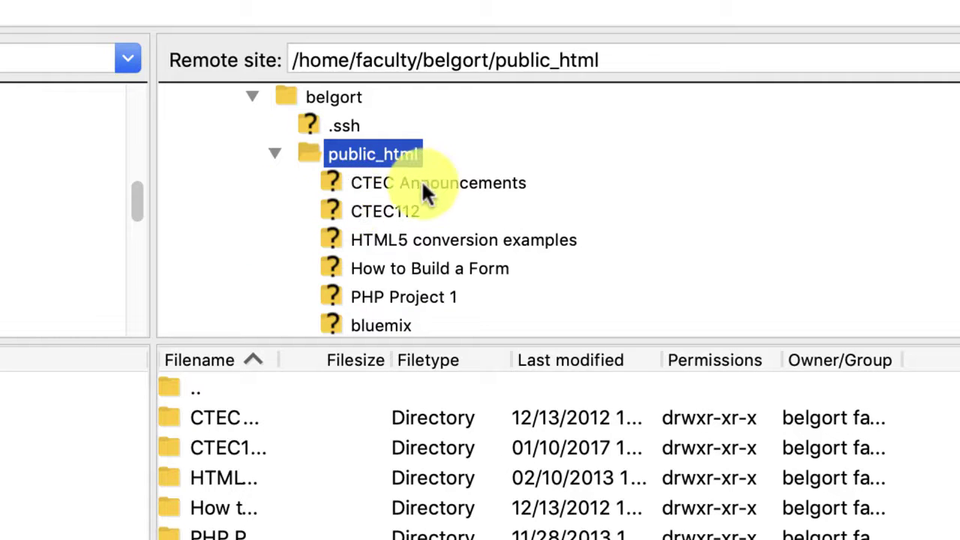
{"action": "right_click", "coordinate": [477, 143]}
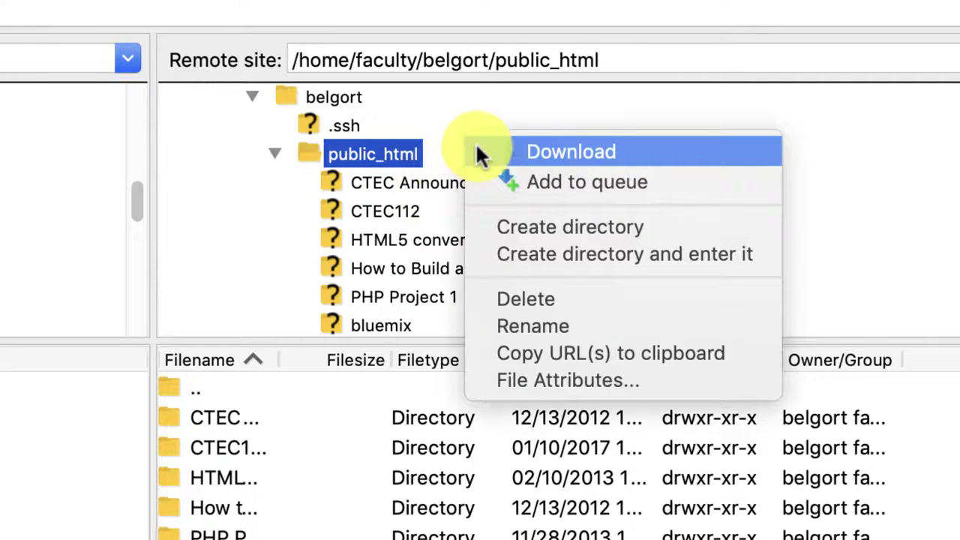
{"action": "left_click", "coordinate": [464, 182]}
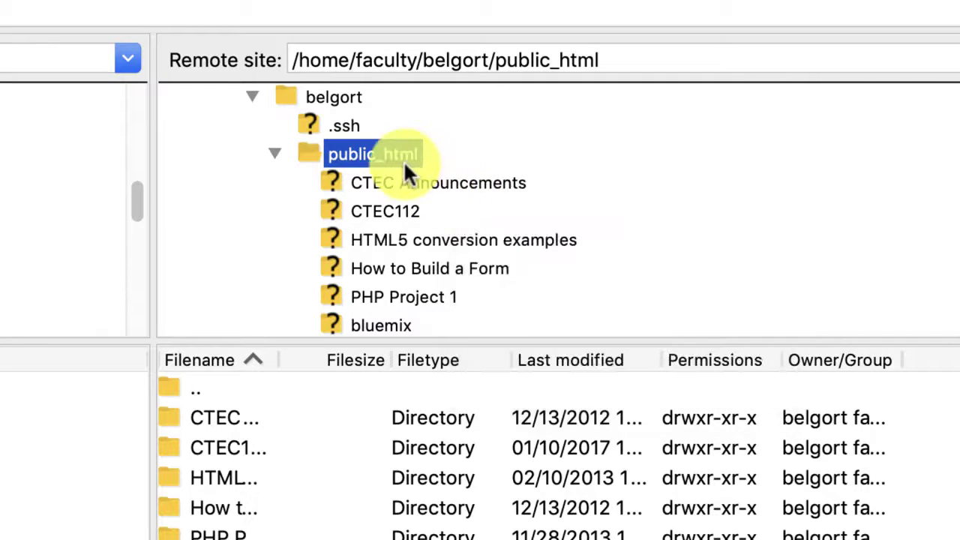